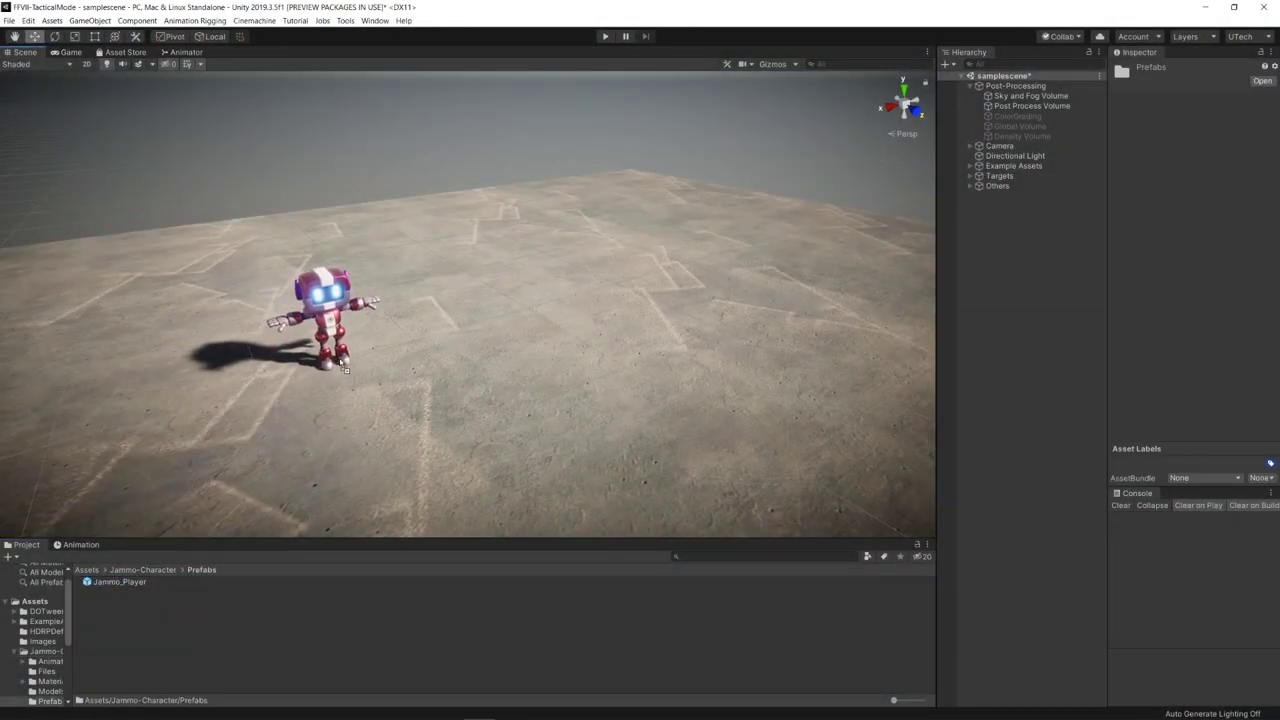
Place the Jammo_Player robot in the scene, frame it, and enter play mode.
drag(343, 368, 356, 360)
key(f)
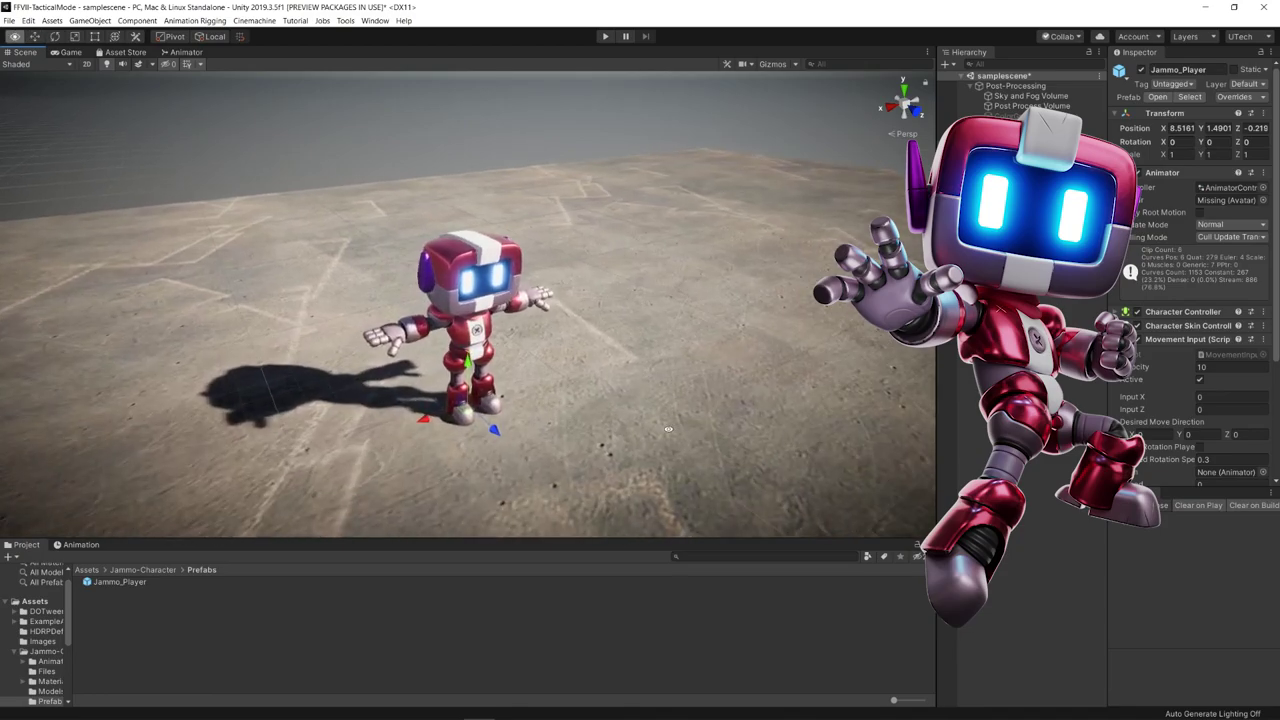
key(ctrl+p)
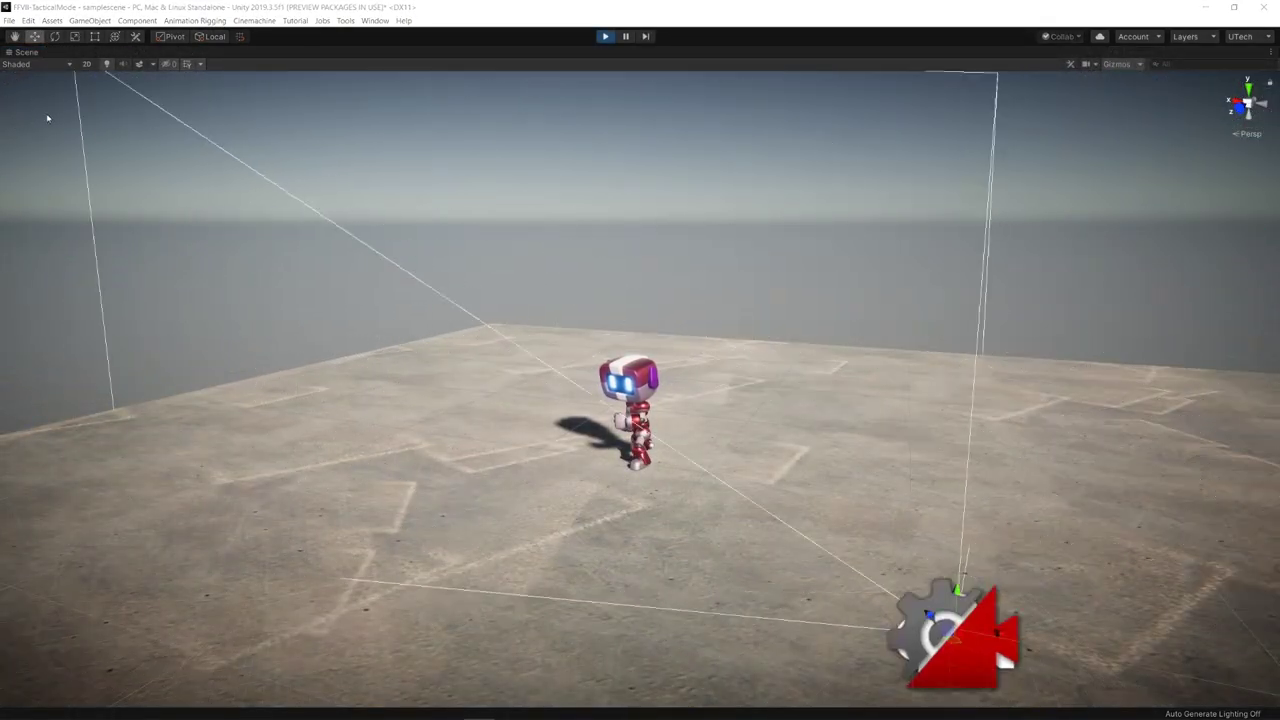
Walk the robot forward and turn it with W and D, then inspect the sword model.
key(w)
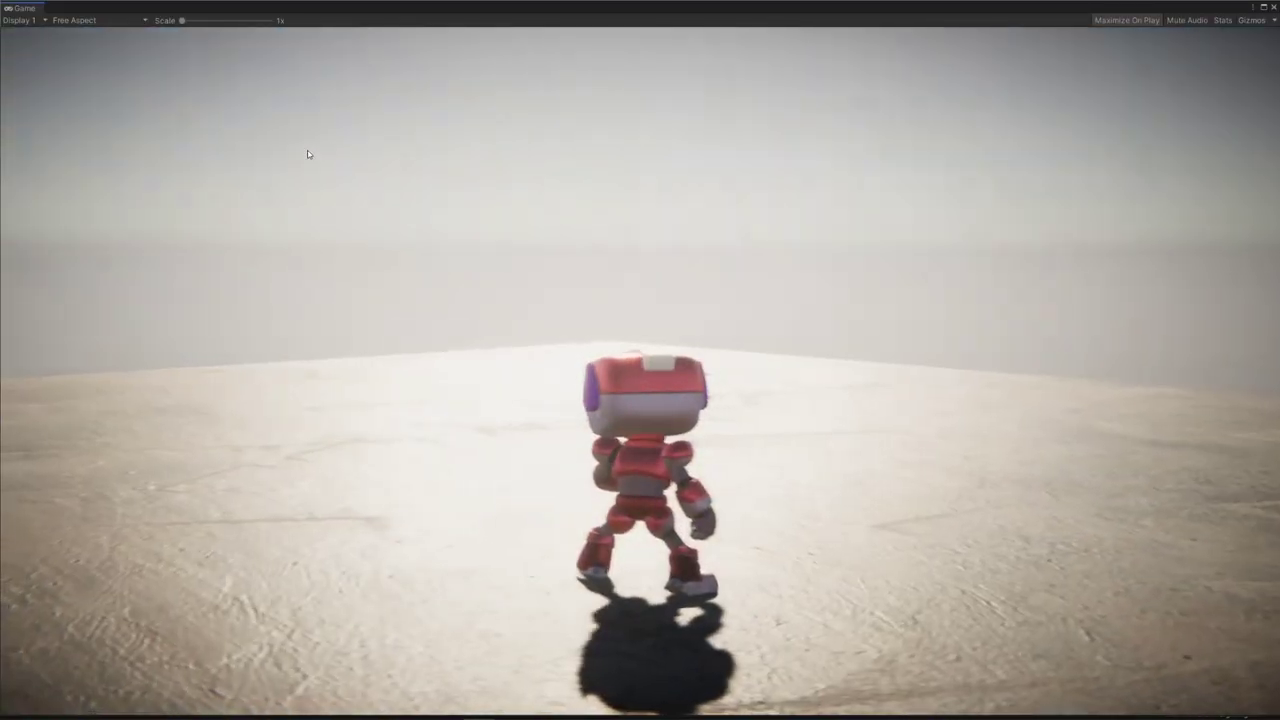
key(d)
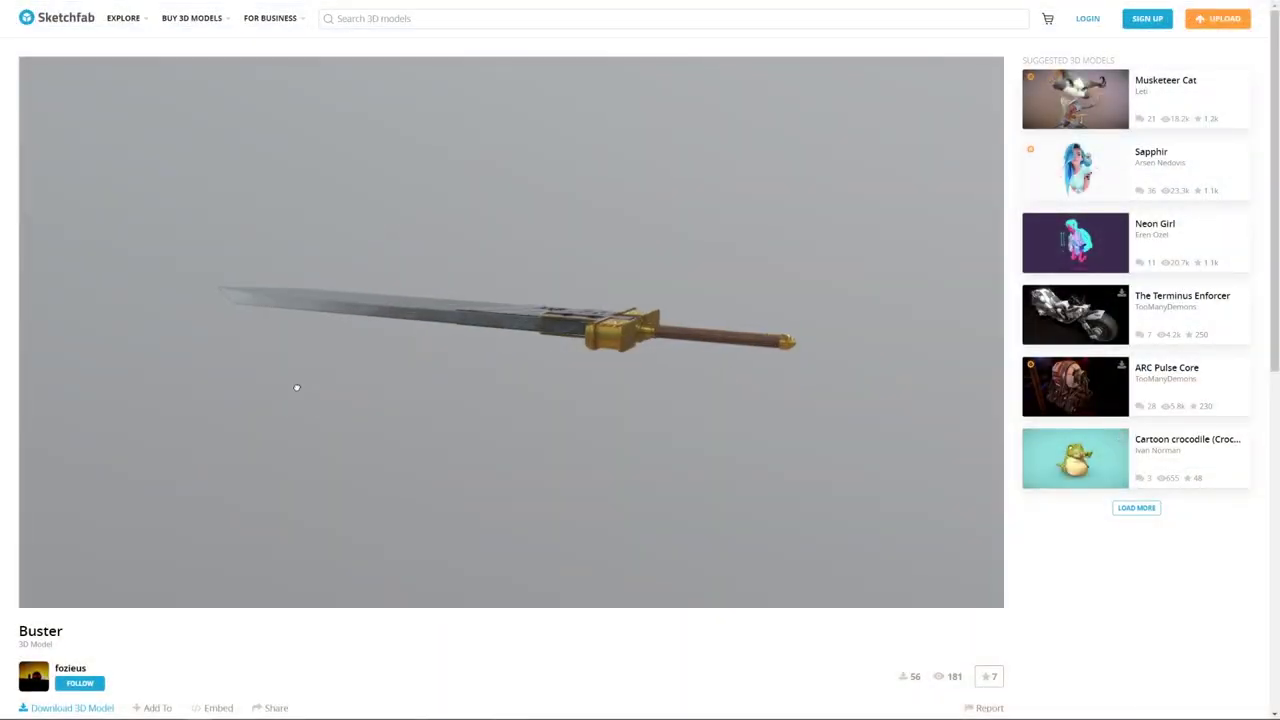
mouse_move(296, 387)
mouse_down()
mouse_move(380, 423)
mouse_move(454, 406)
mouse_move(534, 411)
mouse_up()
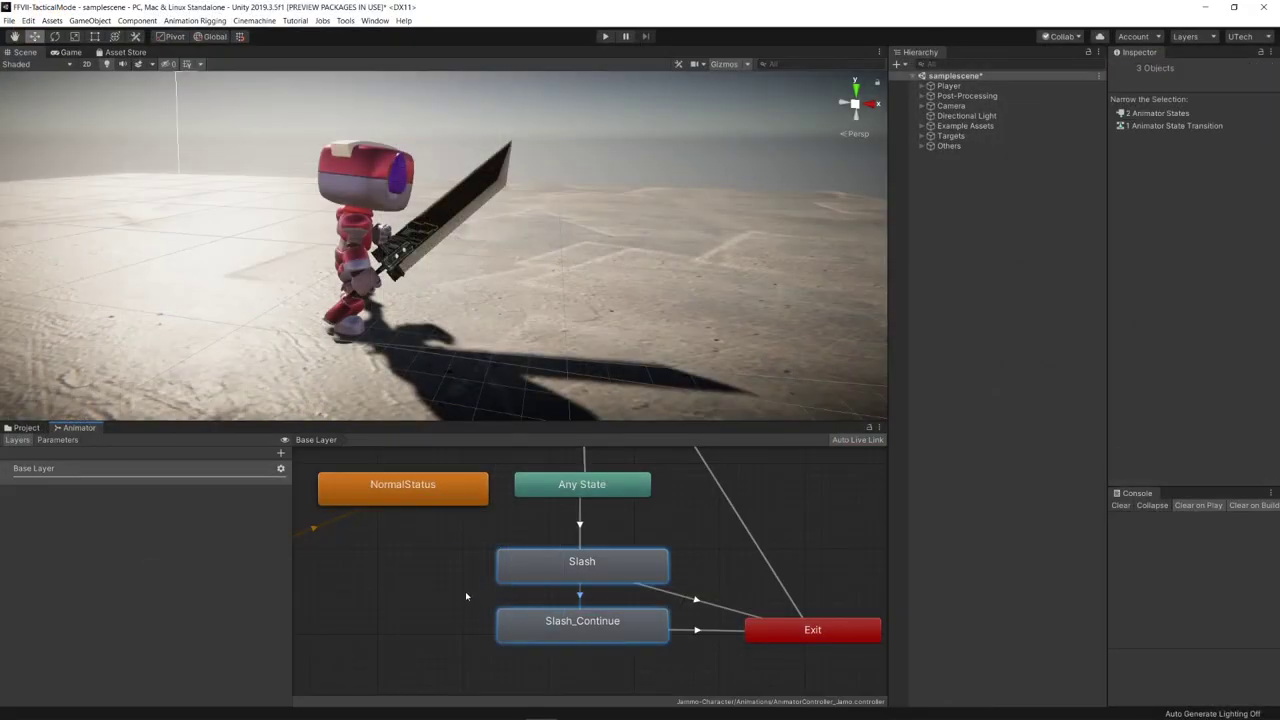
Test the sword combo in play mode, chaining Slash into the Slash_Continue follow-up swing.
middle_drag(465, 596, 424, 587)
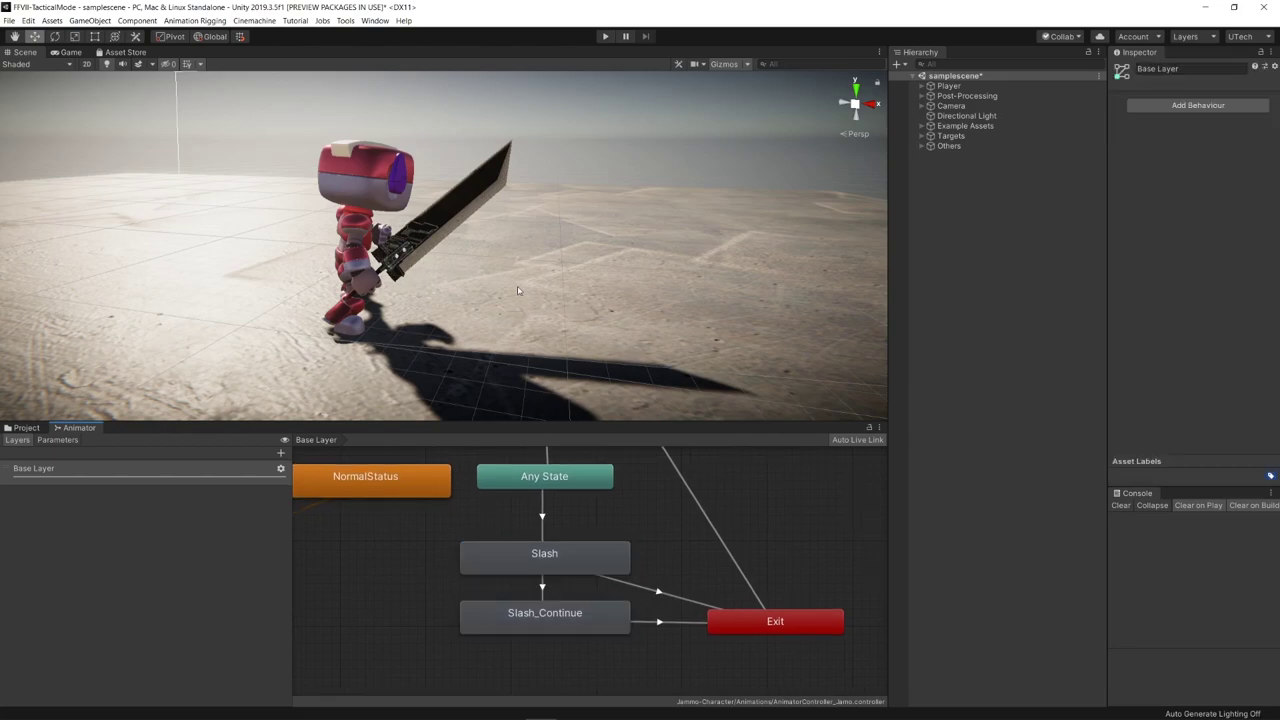
key(ctrl+p)
click(329, 295)
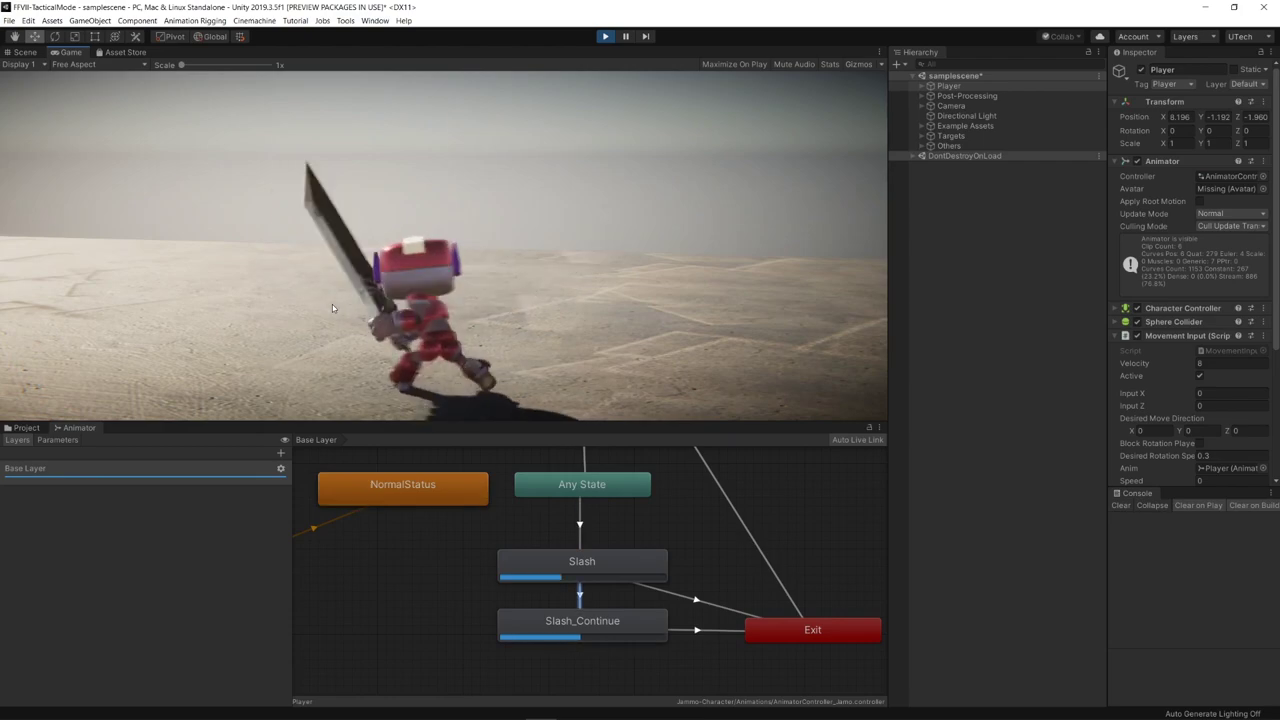
click(333, 308)
click(332, 308)
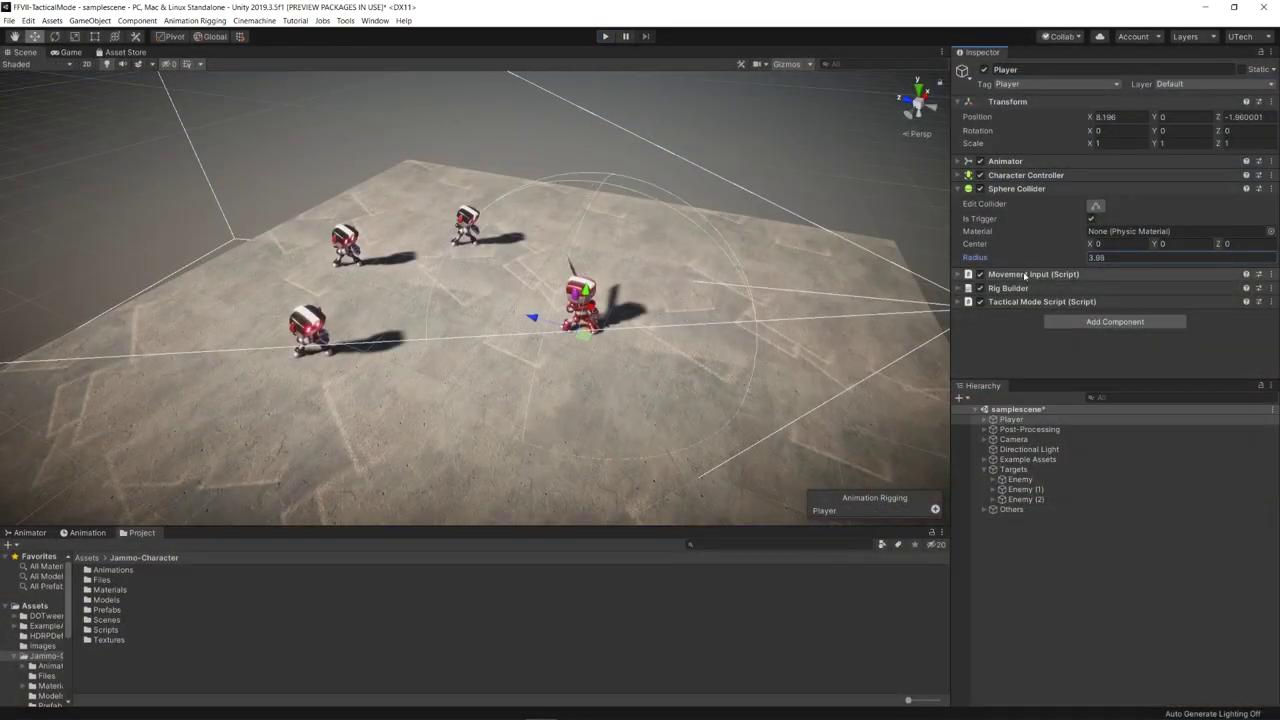
Resize the player's Sphere Collider radius and test enemy targeting in play mode.
drag(1025, 276, 1081, 260)
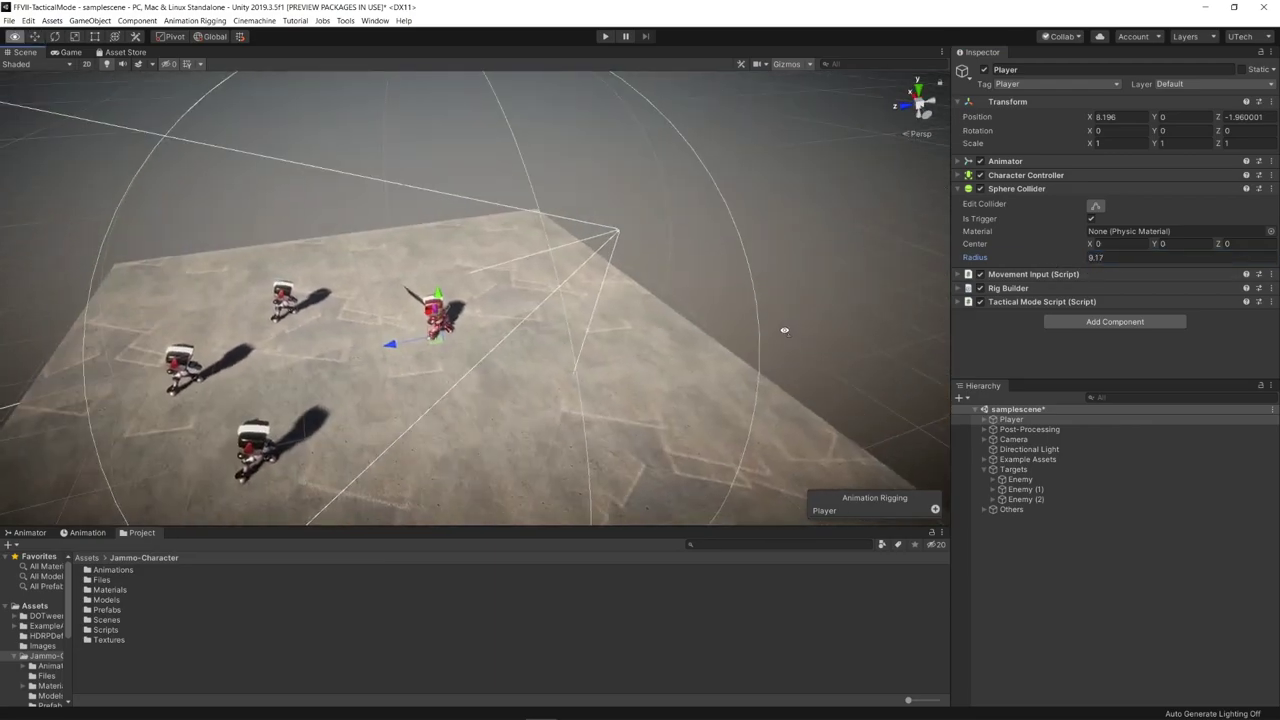
key(ctrl+p)
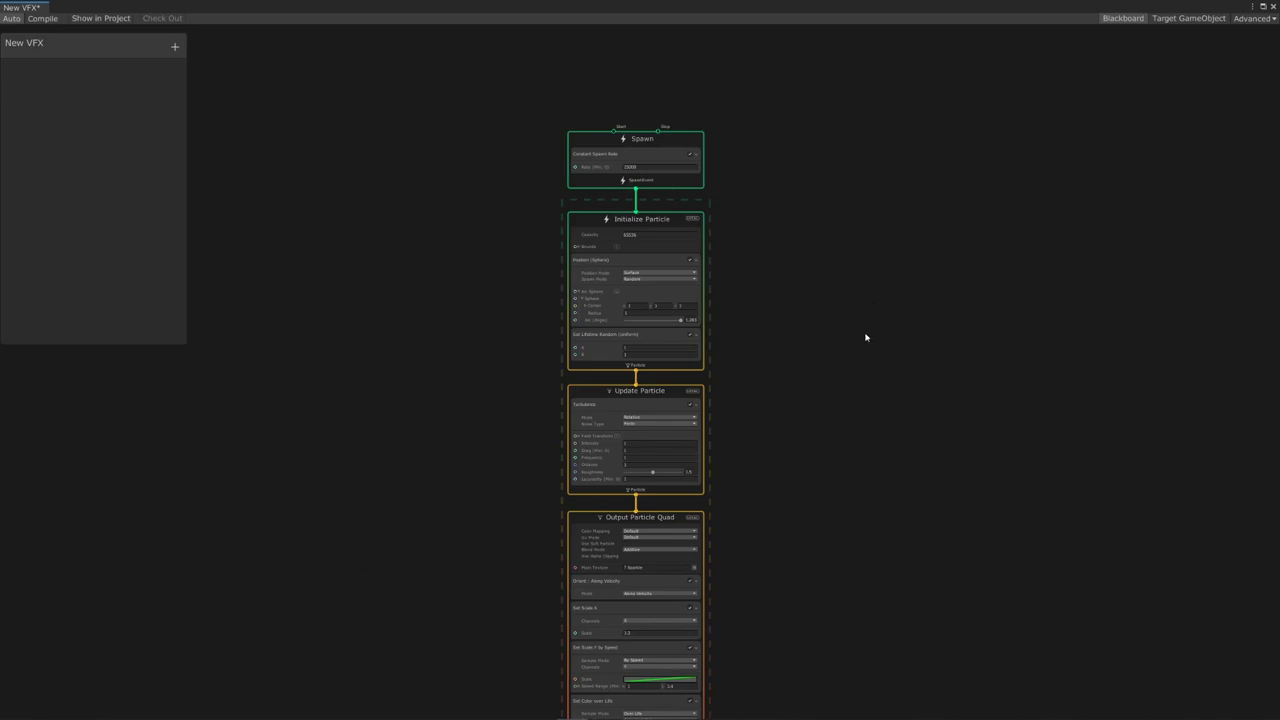
Zoom in on the Spawn and Initialize Particle blocks and orbit closer to the particle burst.
scroll(813, 236, up, 3)
middle_drag(769, 209, 802, 409)
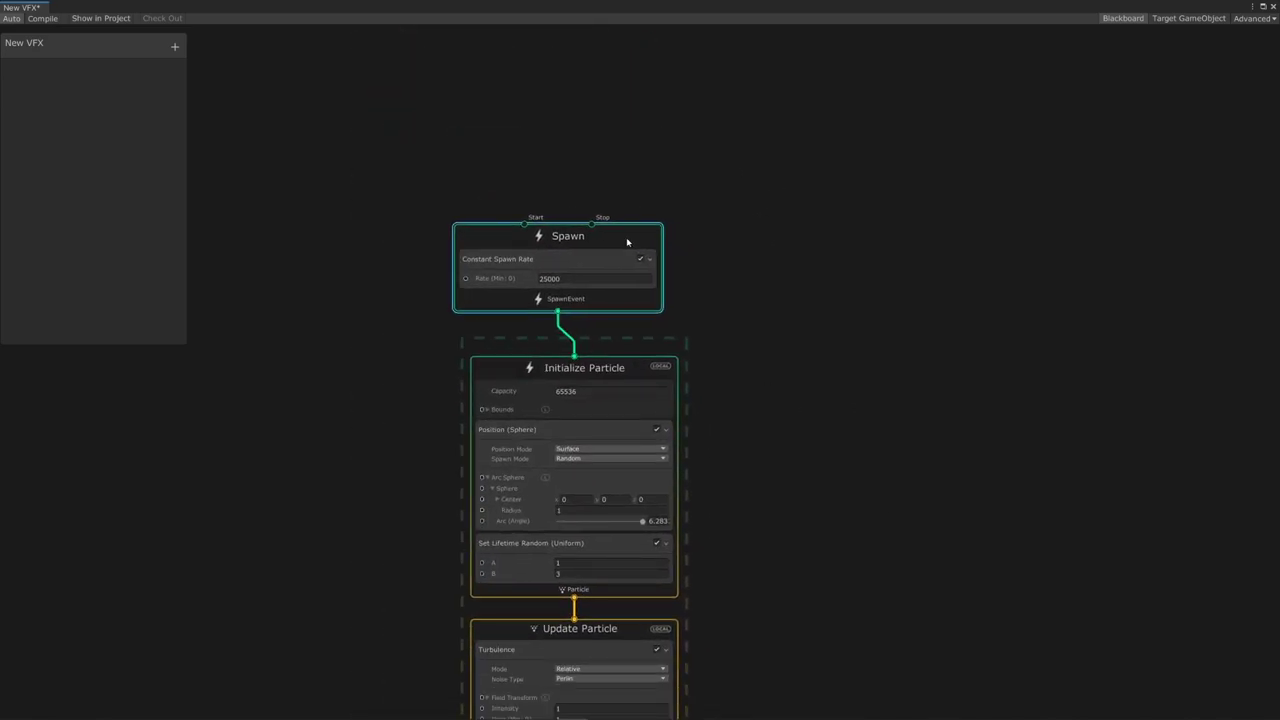
scroll(881, 455, down, 10)
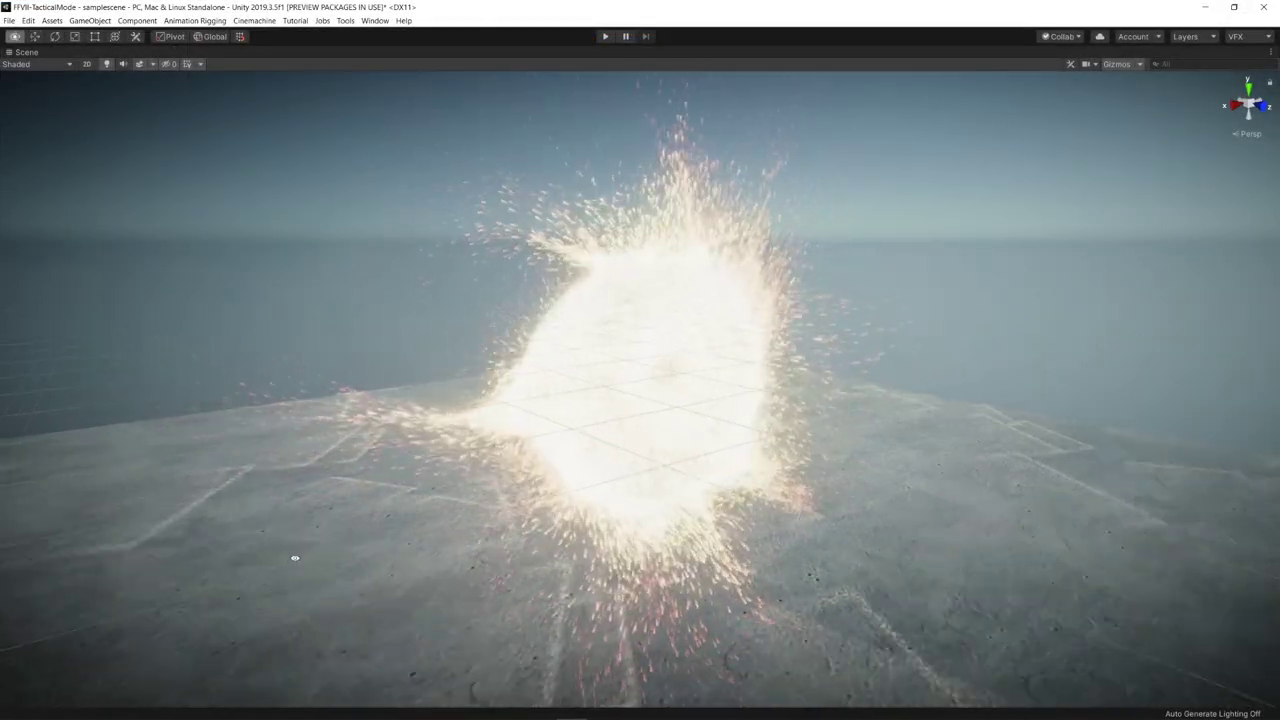
right_drag(295, 558, 560, 500)
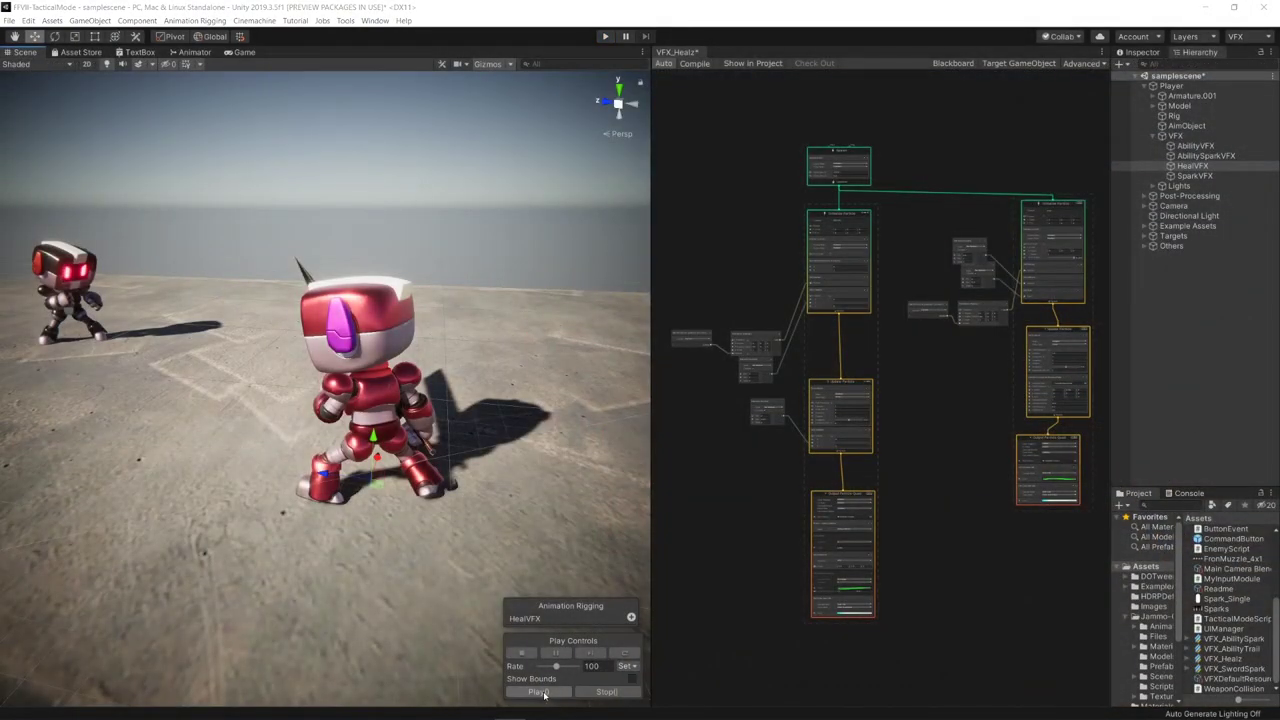
Play the HealVFX effect around the robot and change the SparkLight's light colour.
click(544, 694)
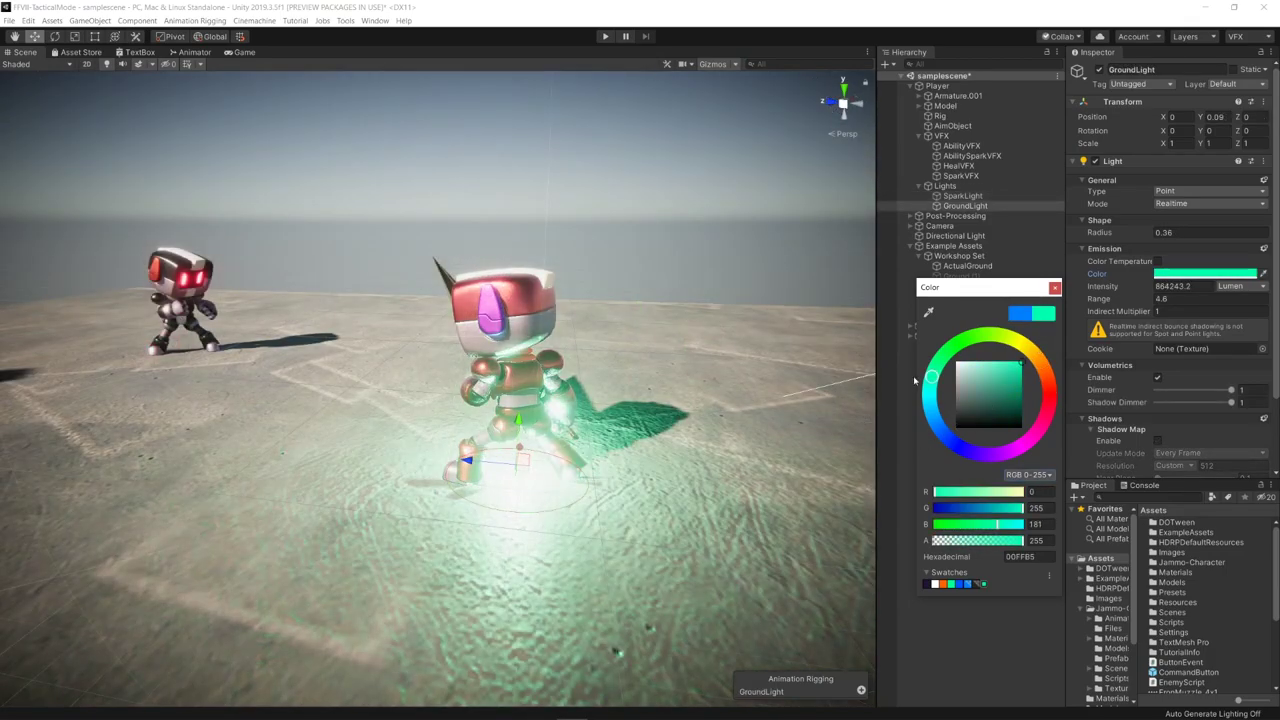
drag(931, 377, 940, 428)
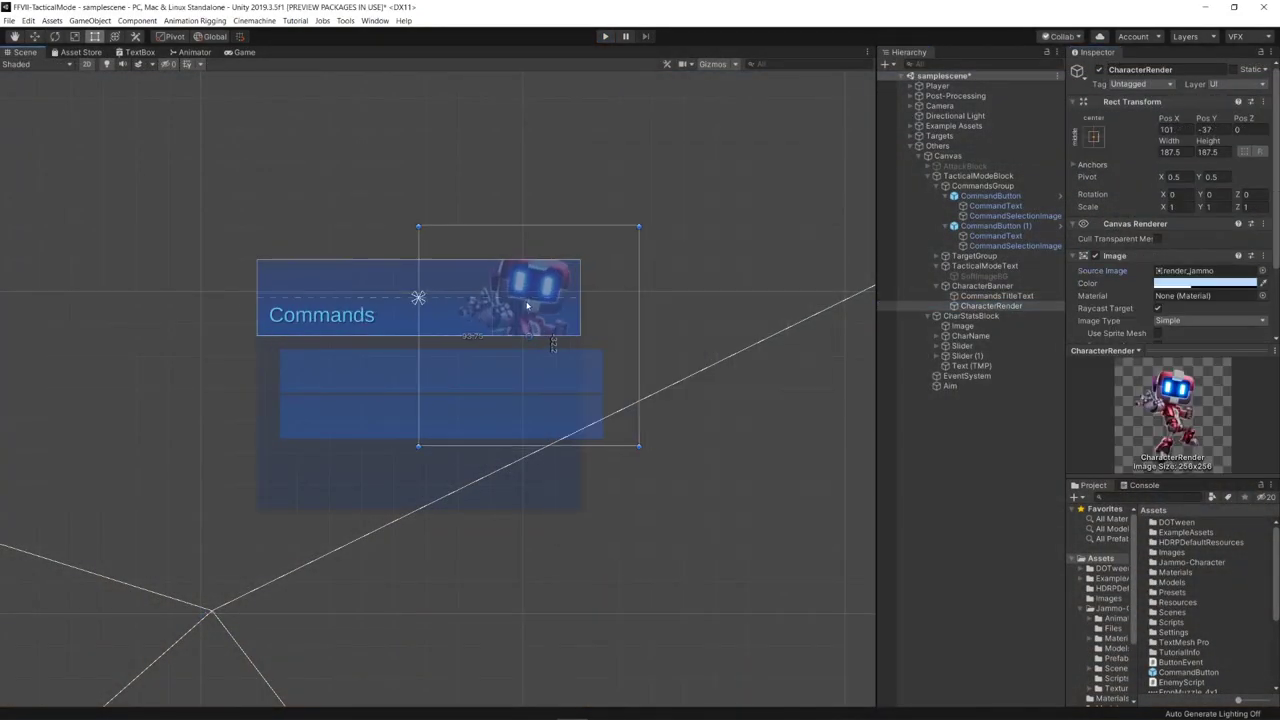
Select the command text label and slider images, then cycle enemy targets to Enemy (2).
click(995, 205)
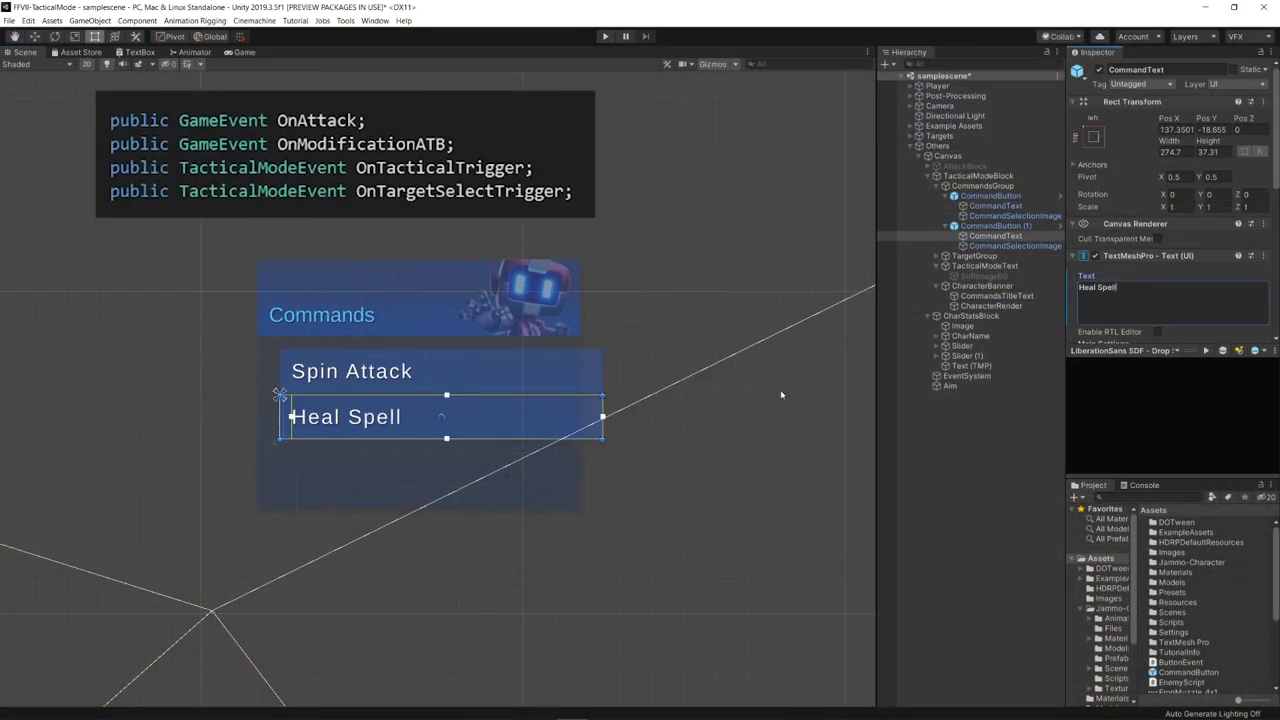
ctrl+click(975, 256)
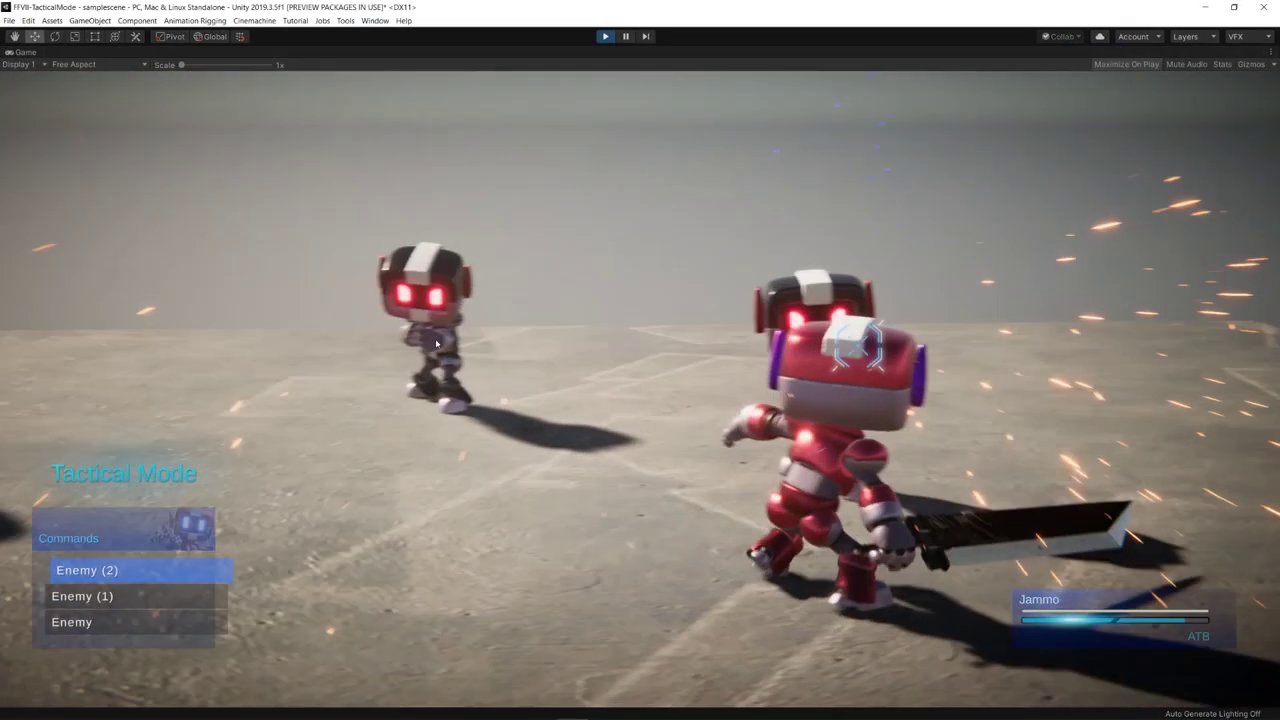
key(Down)
key(Up)
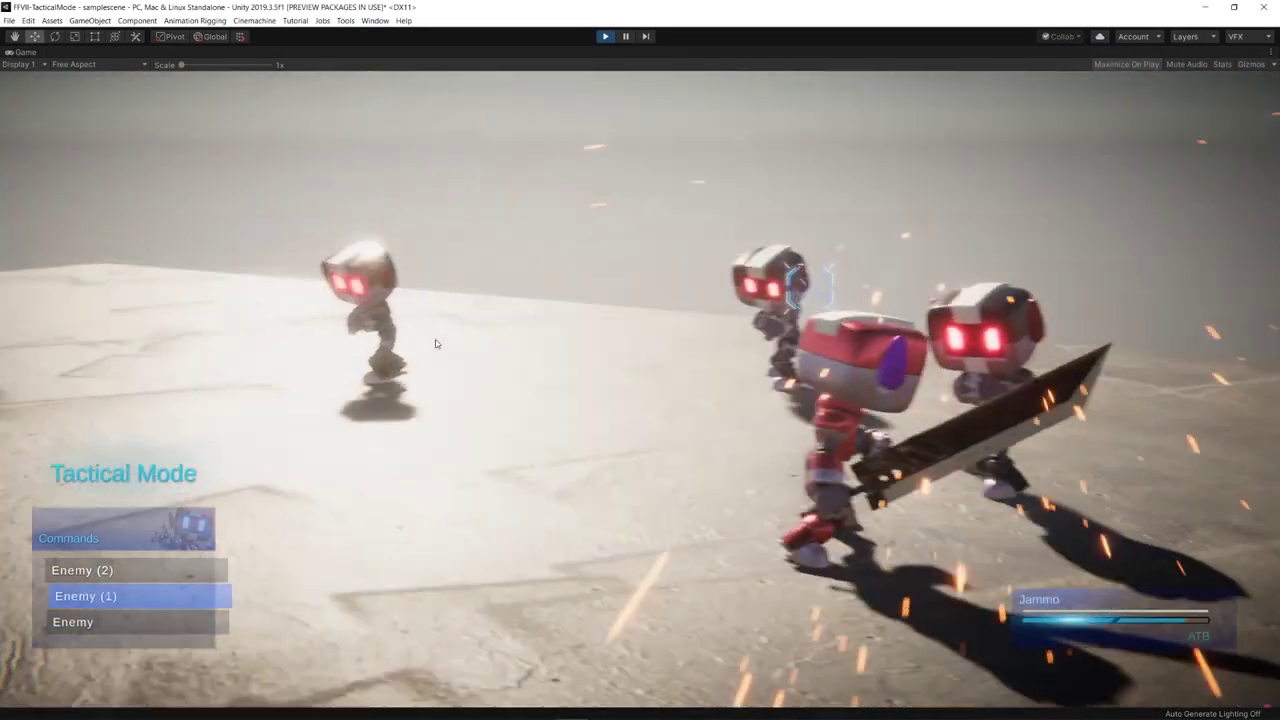
key(Up)
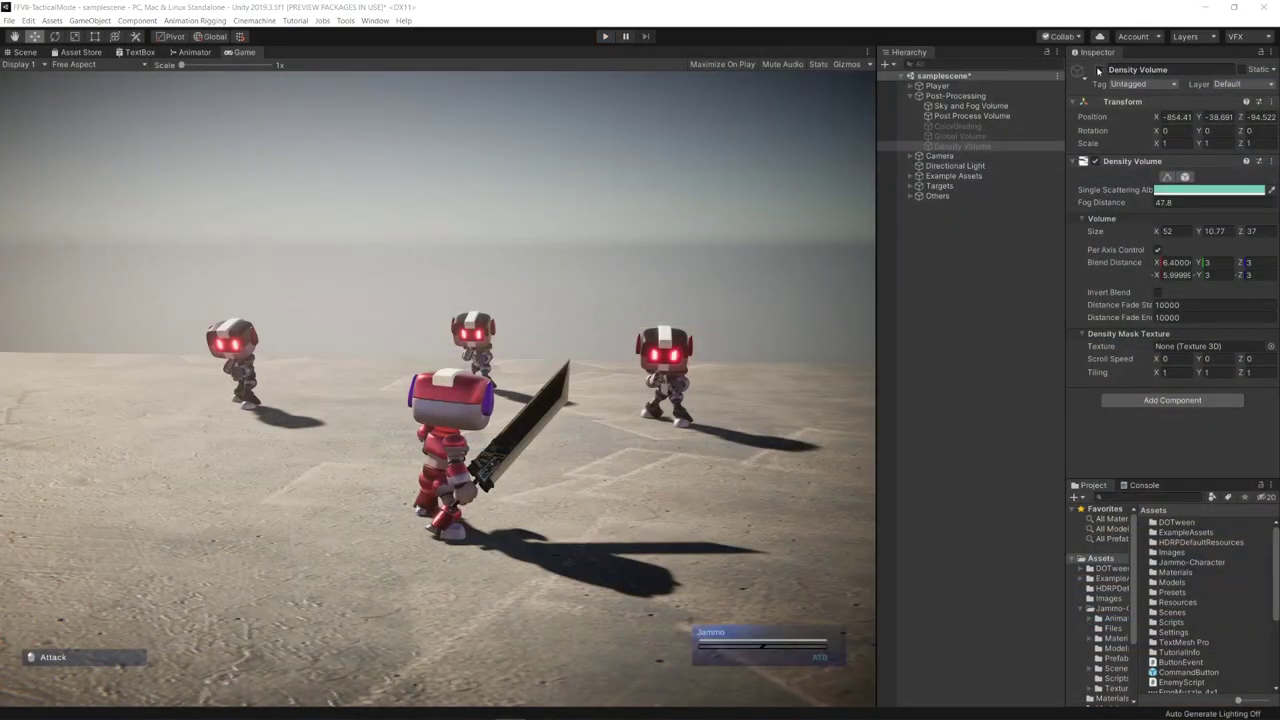
Enable the fog Density Volume and ColorGrading volume, varying the colour grading weight.
click(1099, 70)
click(975, 126)
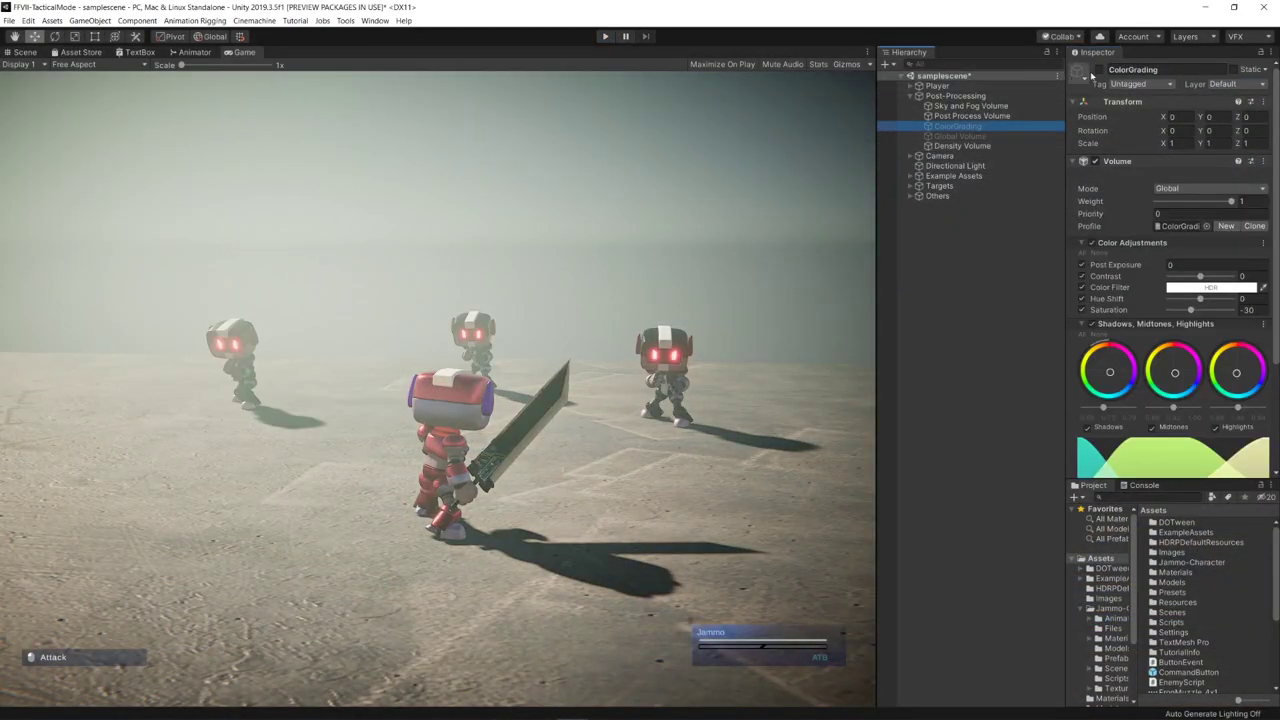
click(1099, 70)
drag(1090, 201, 1275, 208)
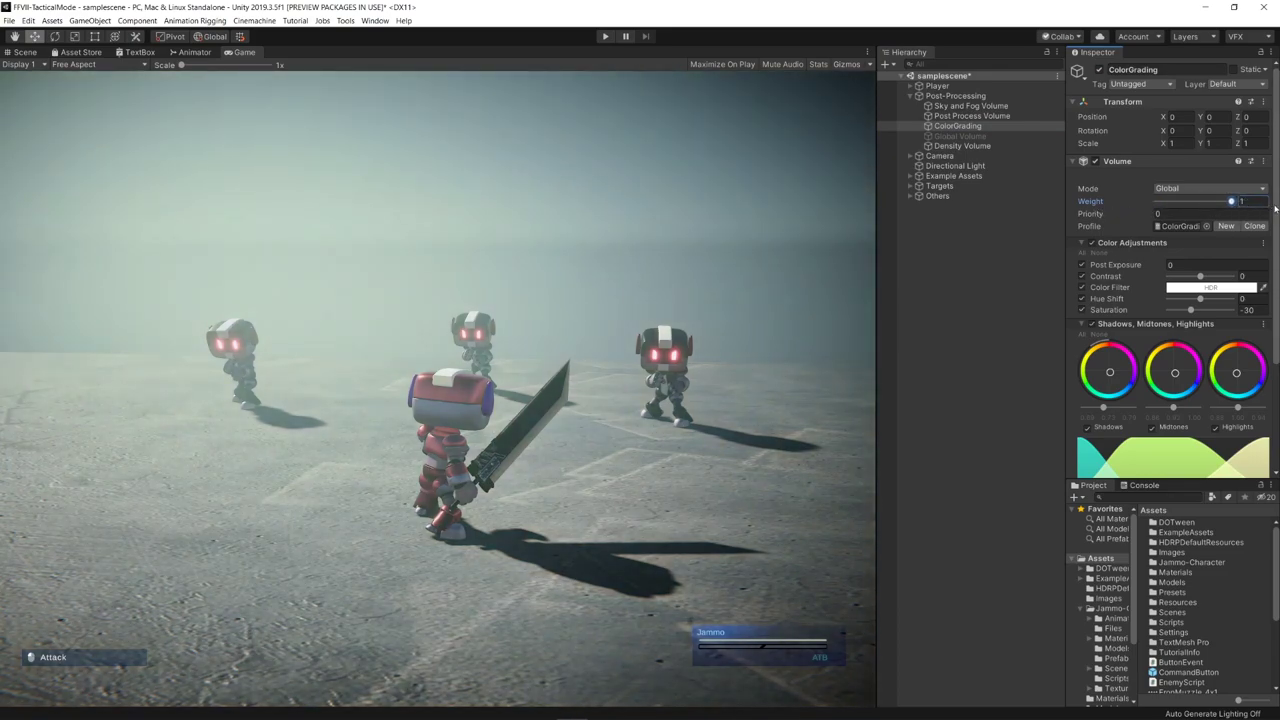
Set the Global Volume weight to 0, then play the scene and open Tactical Mode.
click(1022, 136)
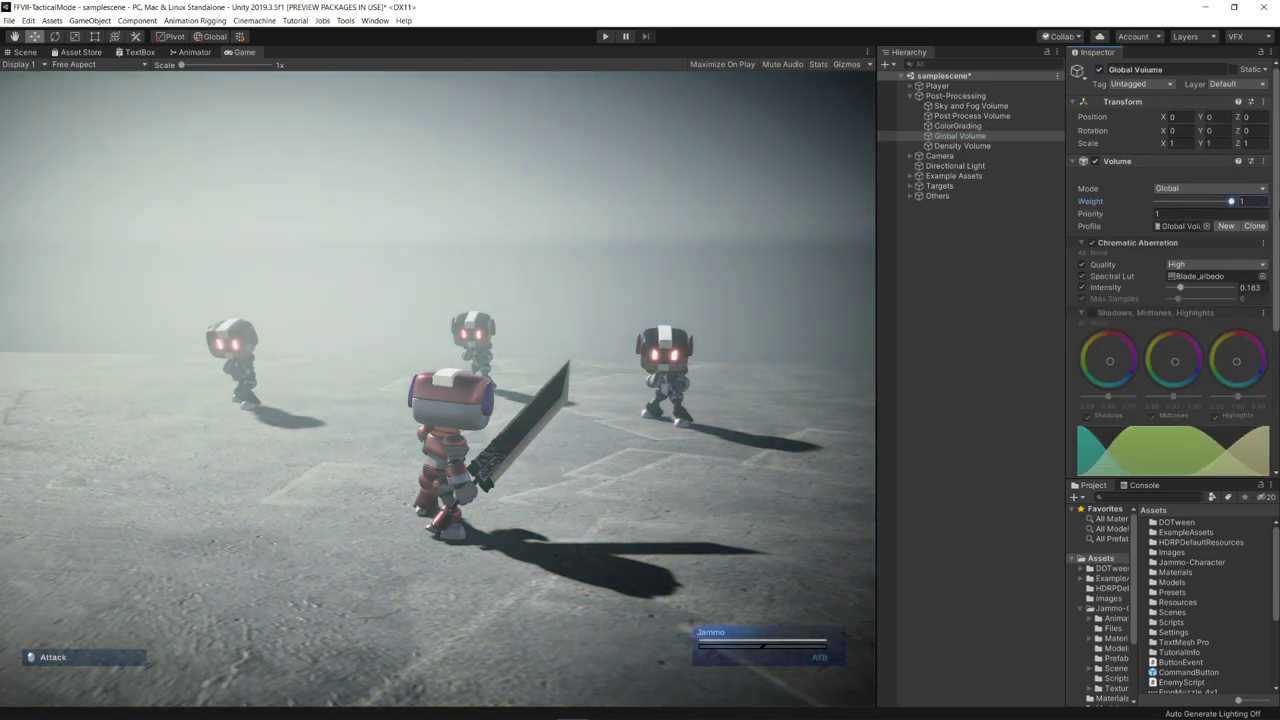
drag(1231, 201, 1107, 216)
key(ctrl+p)
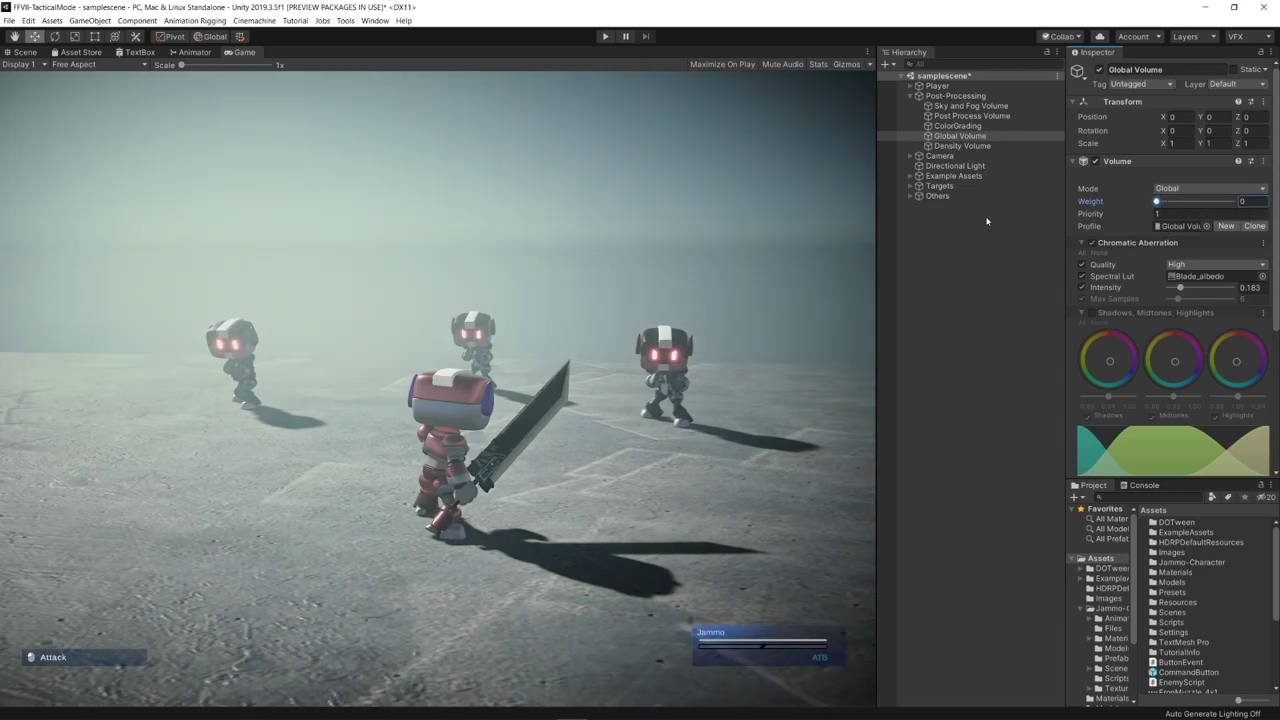
key(space)
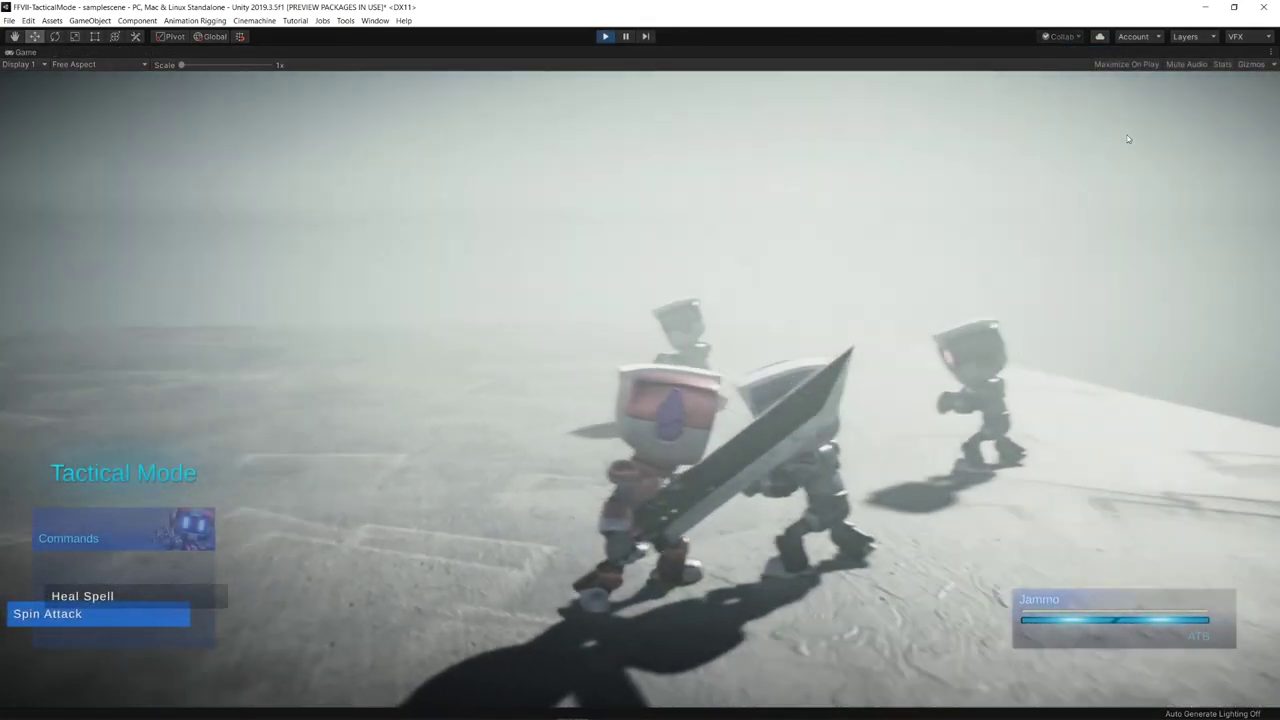
Swing the sword and use Tactical Mode to cast Spin Attack on Enemy (1).
key(space)
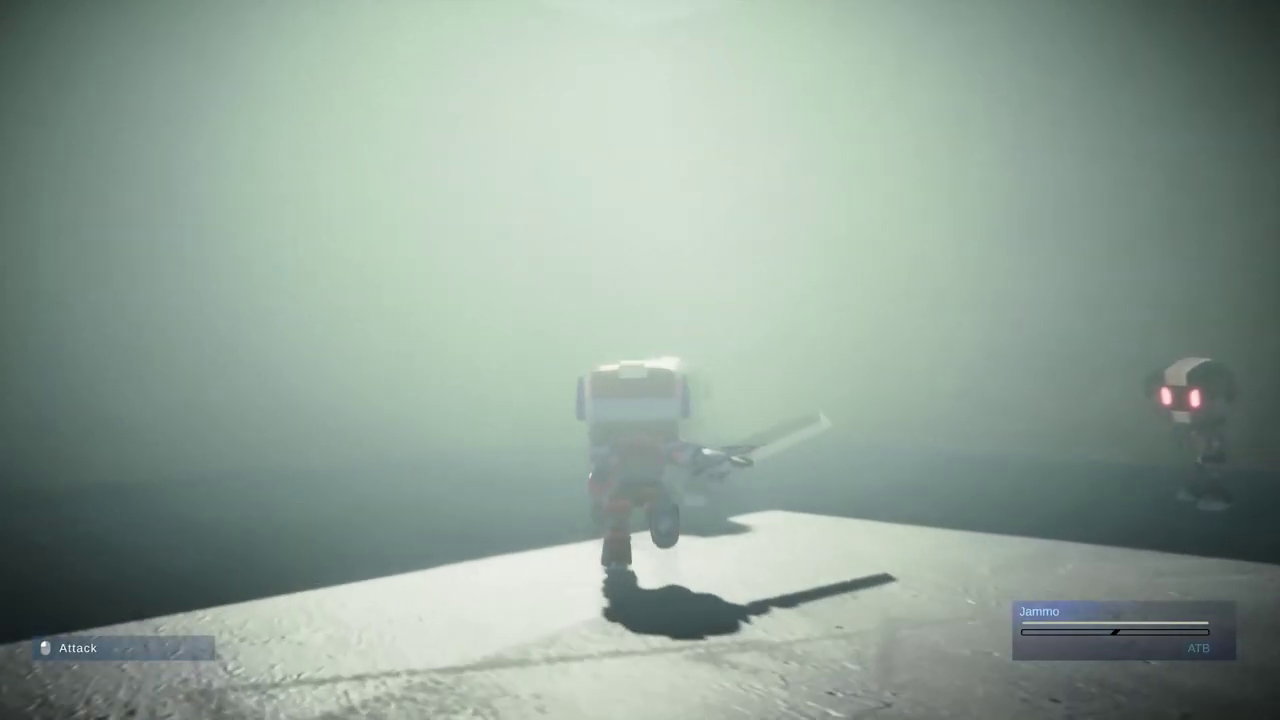
click(640, 360)
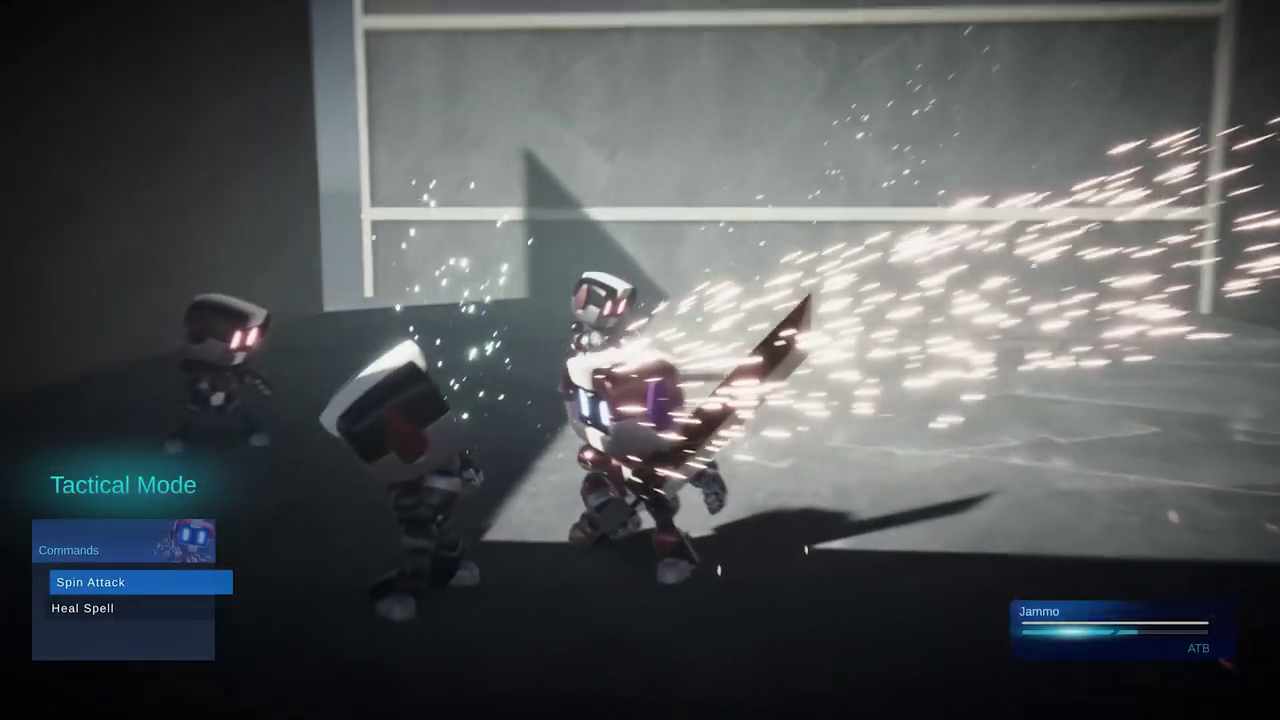
key(Return)
key(Down)
key(Return)
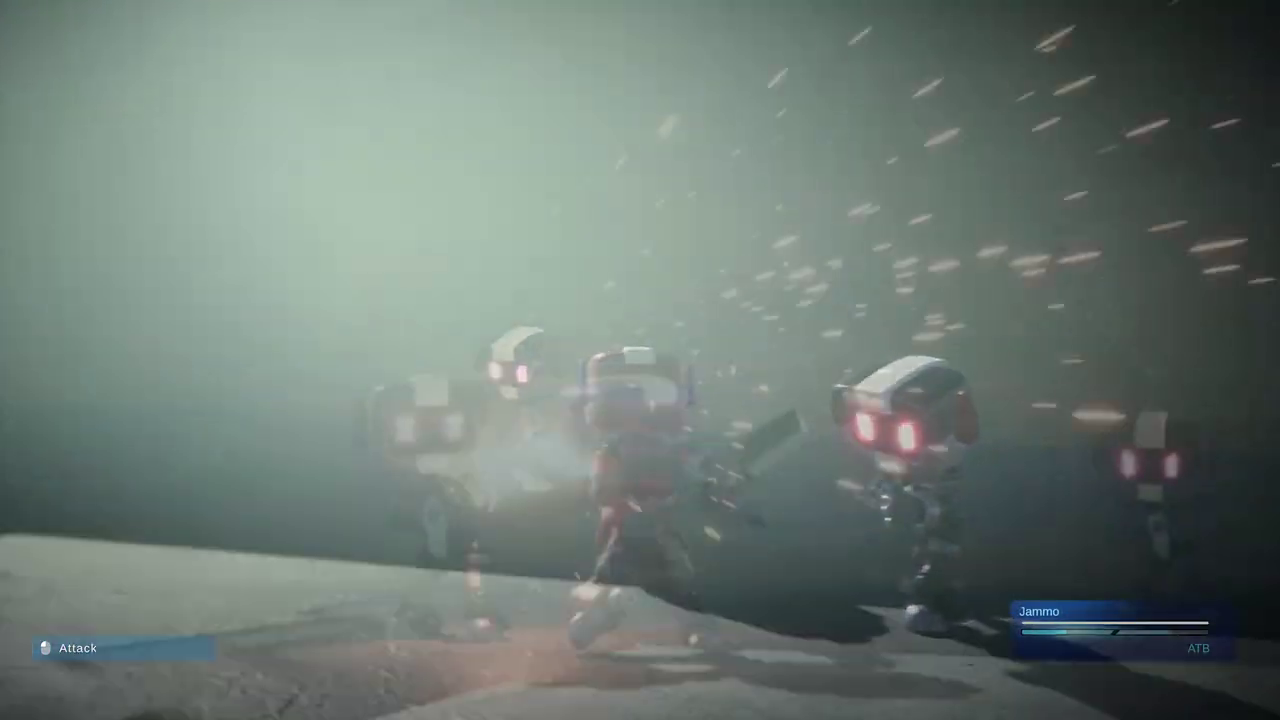
Reopen Tactical Mode with full ATB, cycle Spin Attack targets, then move to Heal Spell.
key(space)
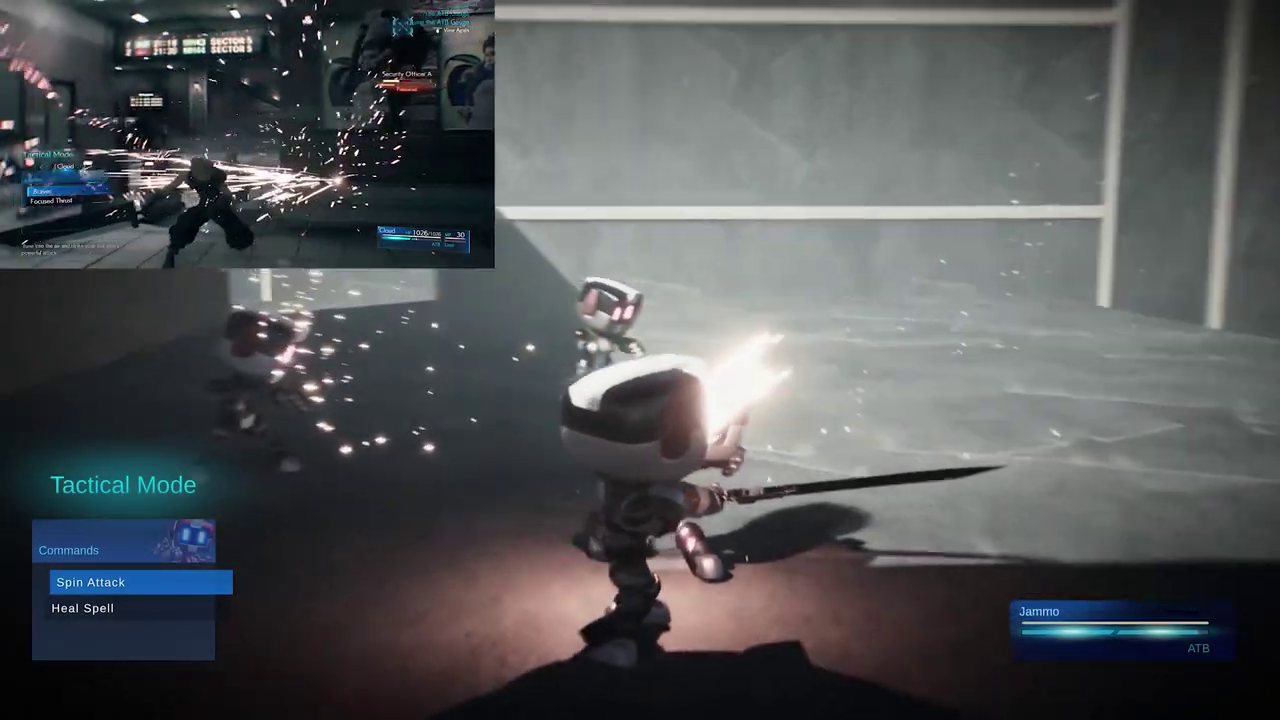
key(Return)
key(Down)
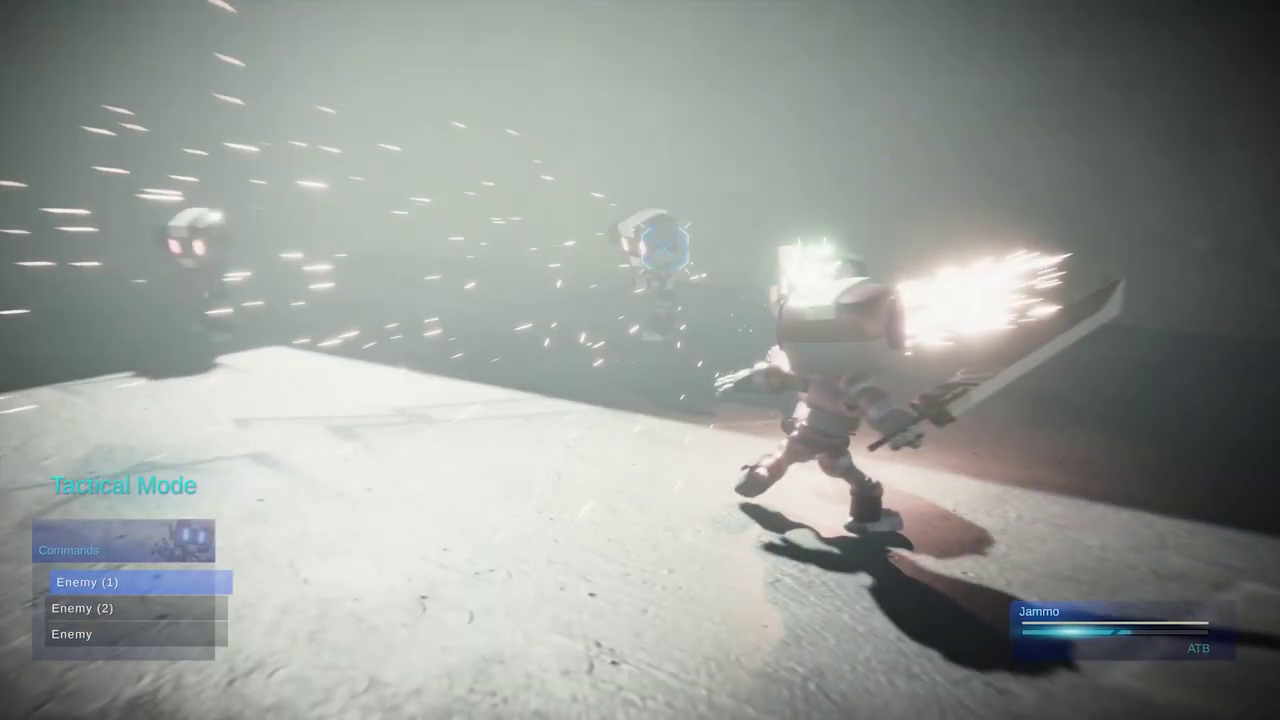
key(Down)
key(Down)
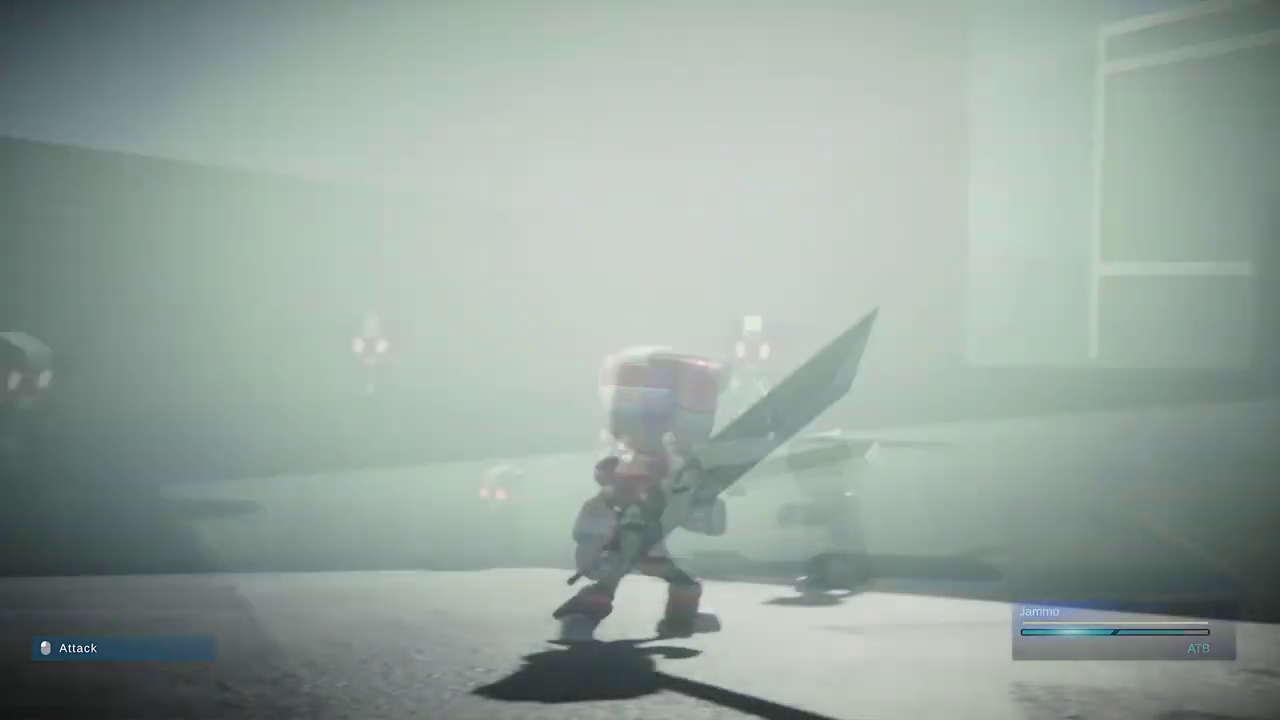
key(Down)
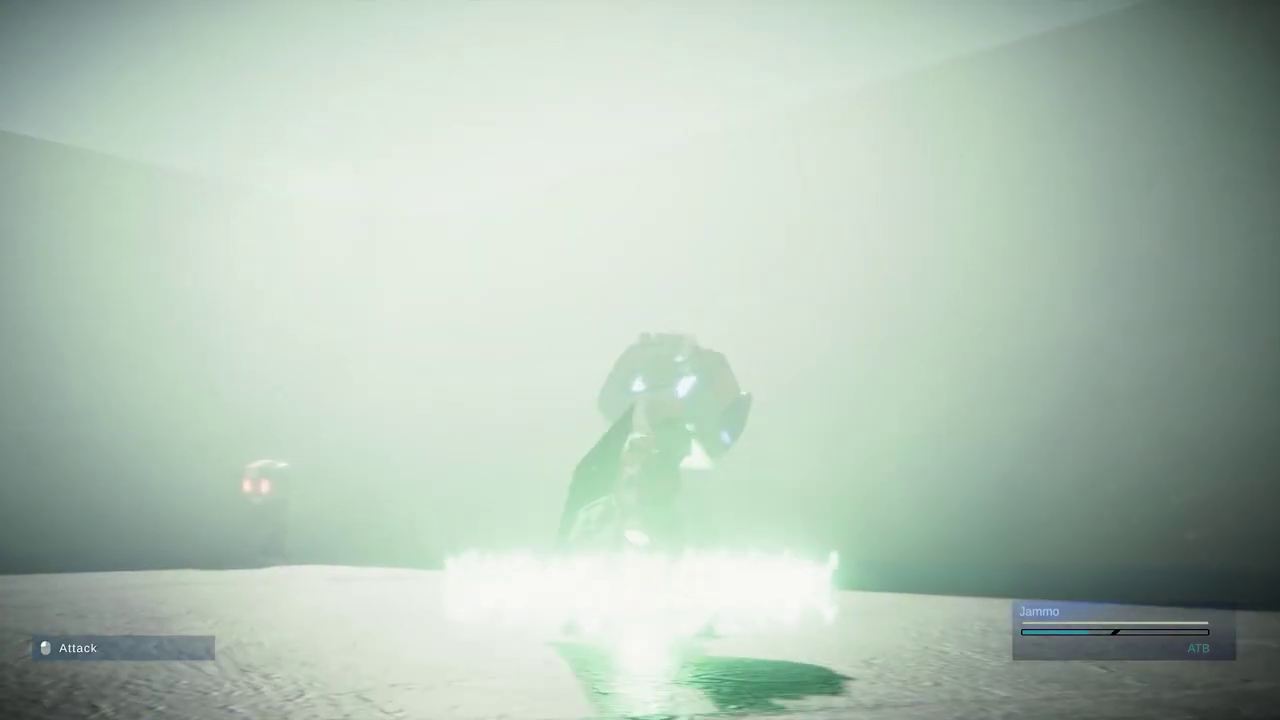